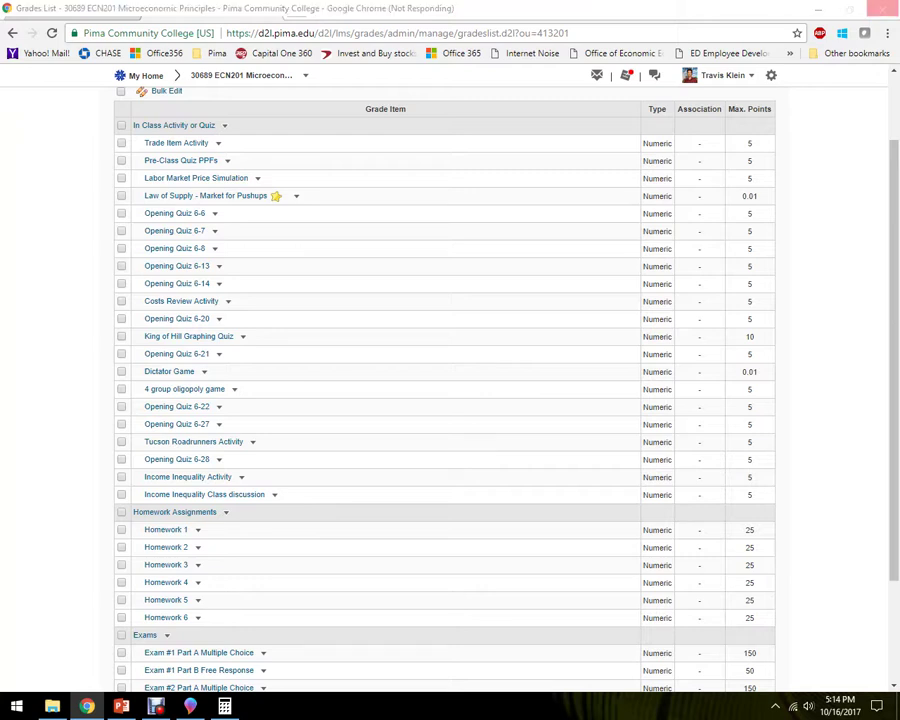
Step: Move the calculator window over the middle of the D2L grade list
{"action": "mouse_move", "coordinate": [523, 170]}
{"action": "left_mouse_down"}
{"action": "mouse_move", "coordinate": [463, 172]}
{"action": "mouse_move", "coordinate": [441, 161]}
{"action": "left_mouse_up"}
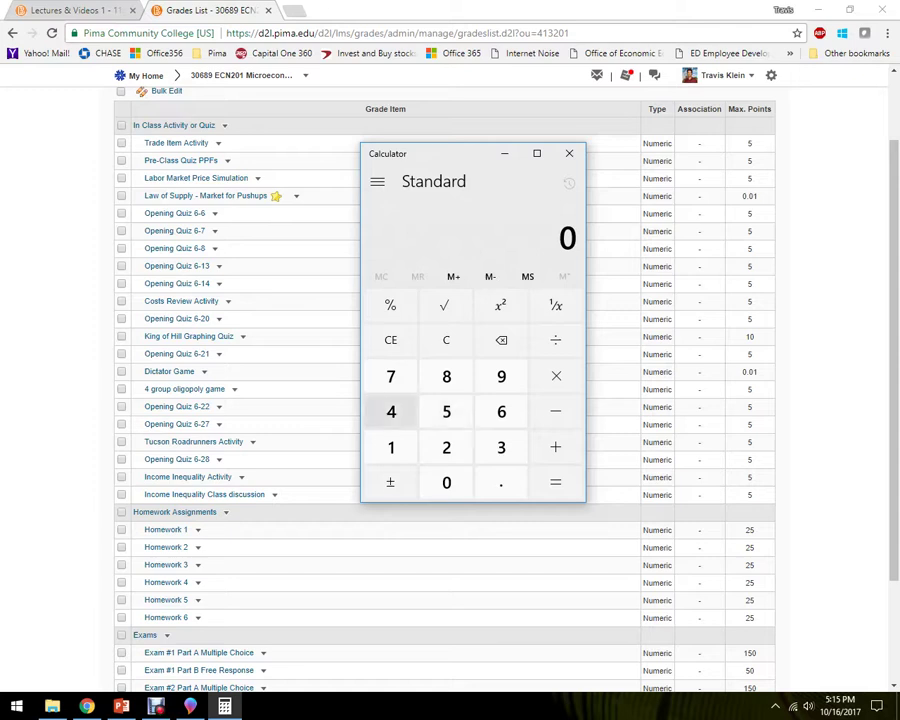
Step: Compute 47 ÷ 50 on the calculator keypad, showing 0.94
{"action": "left_click", "coordinate": [391, 411]}
{"action": "left_click", "coordinate": [391, 376]}
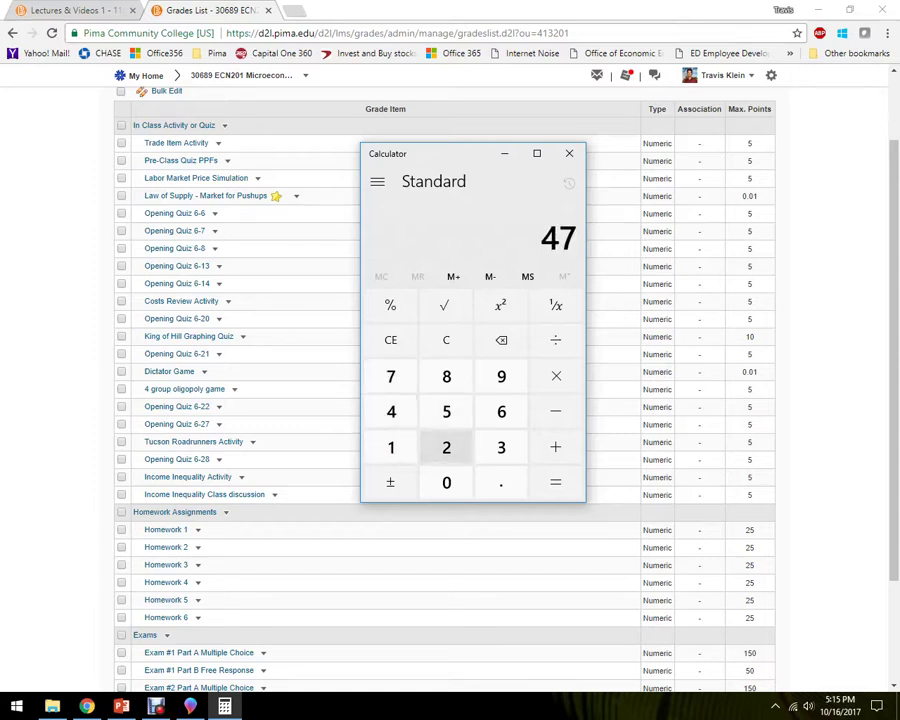
{"action": "left_click", "coordinate": [555, 340]}
{"action": "left_click", "coordinate": [446, 411]}
{"action": "left_click", "coordinate": [446, 482]}
{"action": "left_click", "coordinate": [555, 482]}
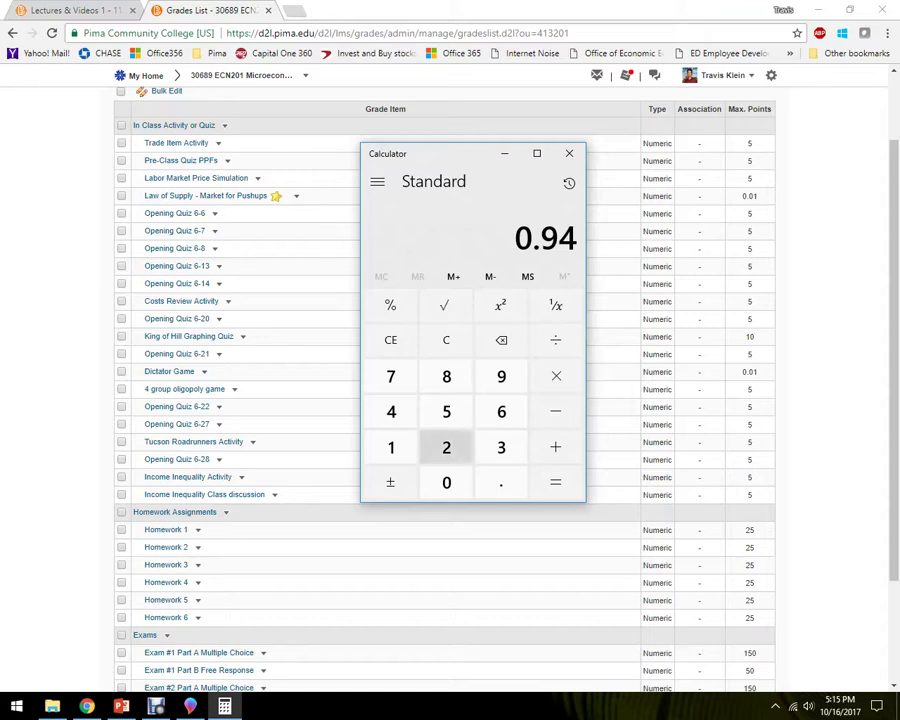
Step: Clear the calculator and total the points possible: 11 × 5 + 10 + 75 = 140
{"action": "left_click", "coordinate": [446, 340]}
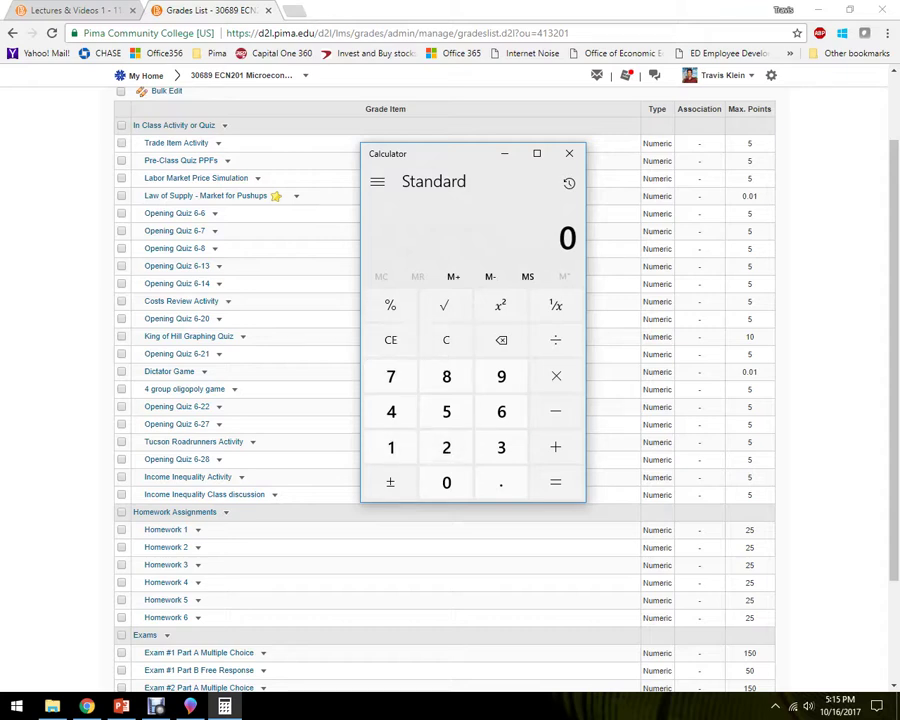
{"action": "double_click", "coordinate": [391, 447]}
{"action": "left_click", "coordinate": [556, 376]}
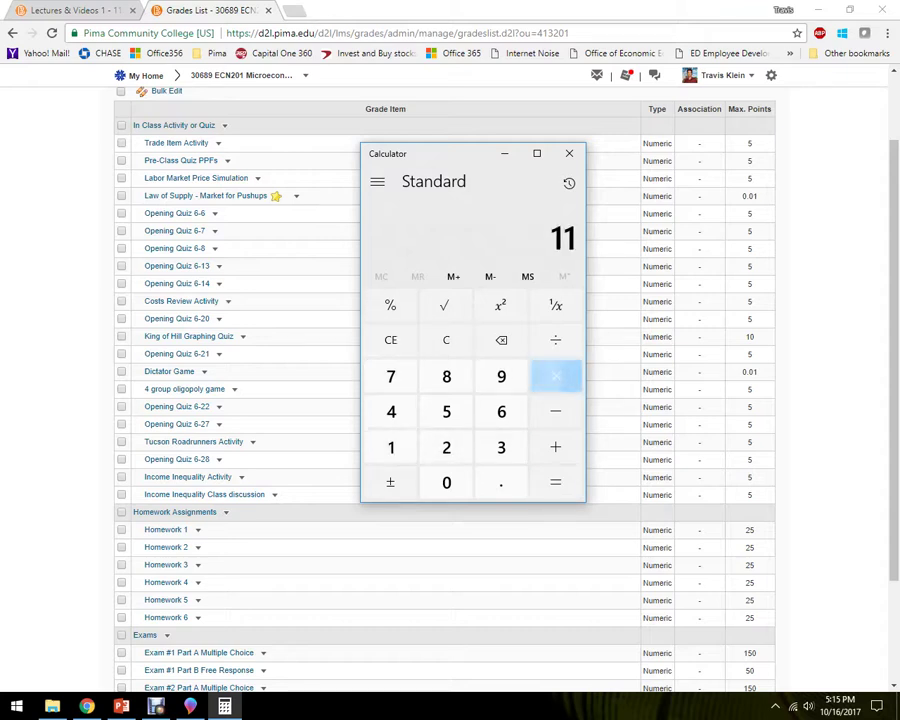
{"action": "left_click", "coordinate": [446, 411]}
{"action": "left_click", "coordinate": [556, 482]}
{"action": "left_click", "coordinate": [556, 447]}
{"action": "left_click", "coordinate": [391, 447]}
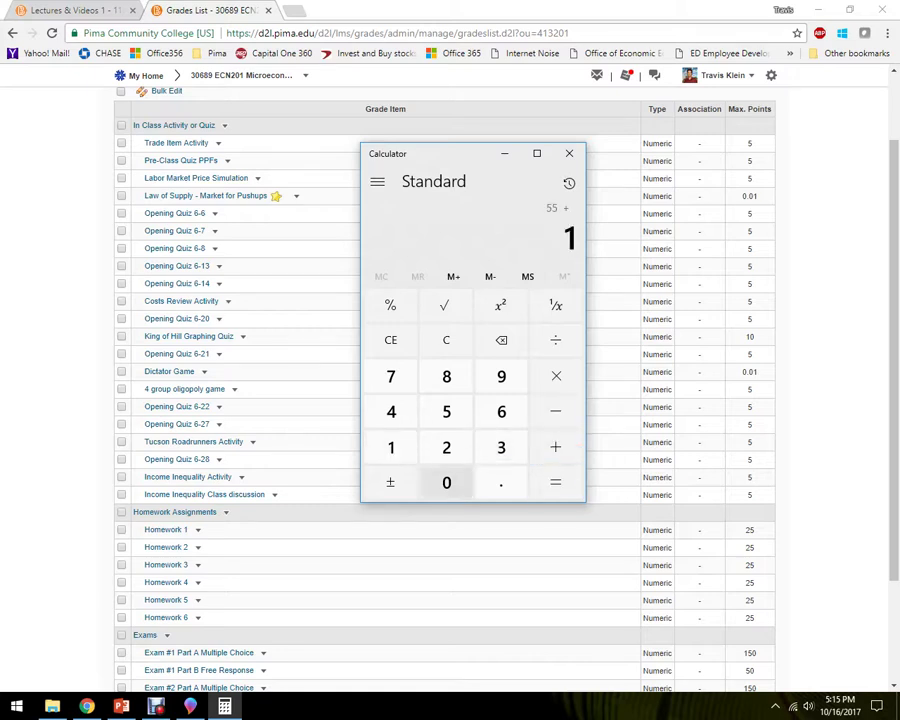
{"action": "left_click", "coordinate": [446, 482]}
{"action": "left_click", "coordinate": [556, 482]}
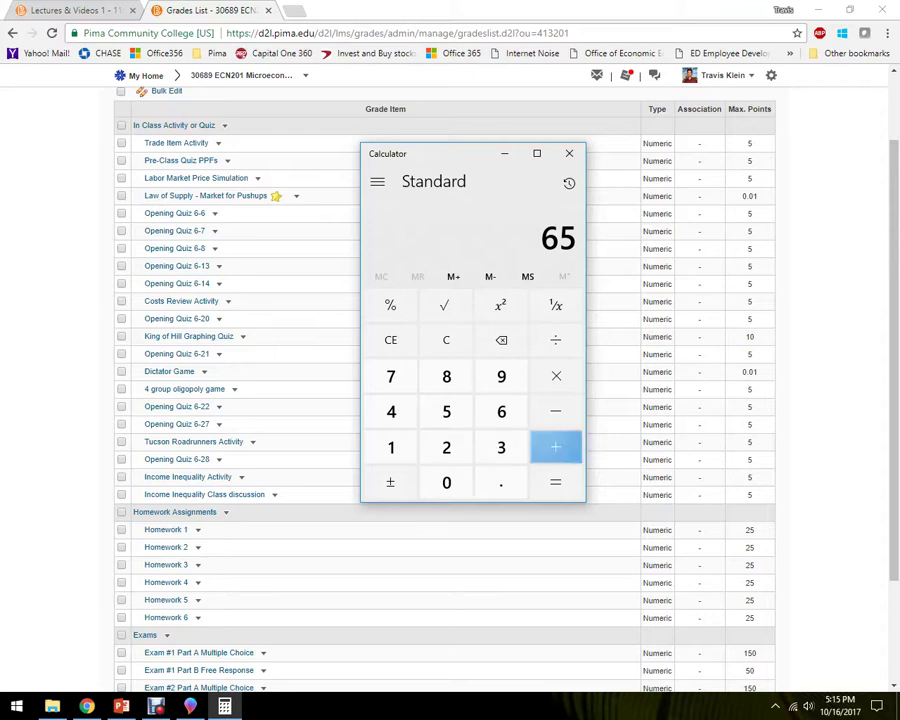
{"action": "left_click", "coordinate": [556, 447]}
{"action": "left_click", "coordinate": [391, 376]}
{"action": "left_click", "coordinate": [446, 411]}
{"action": "left_click", "coordinate": [556, 482]}
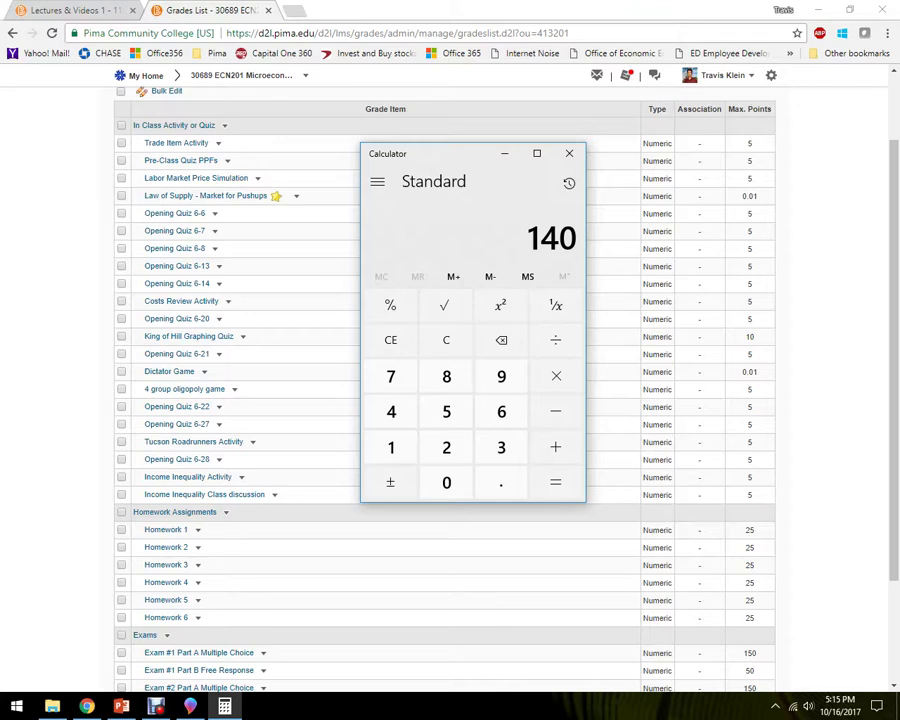
{"action": "type", "text": "-"}
{"action": "type", "text": "12"}
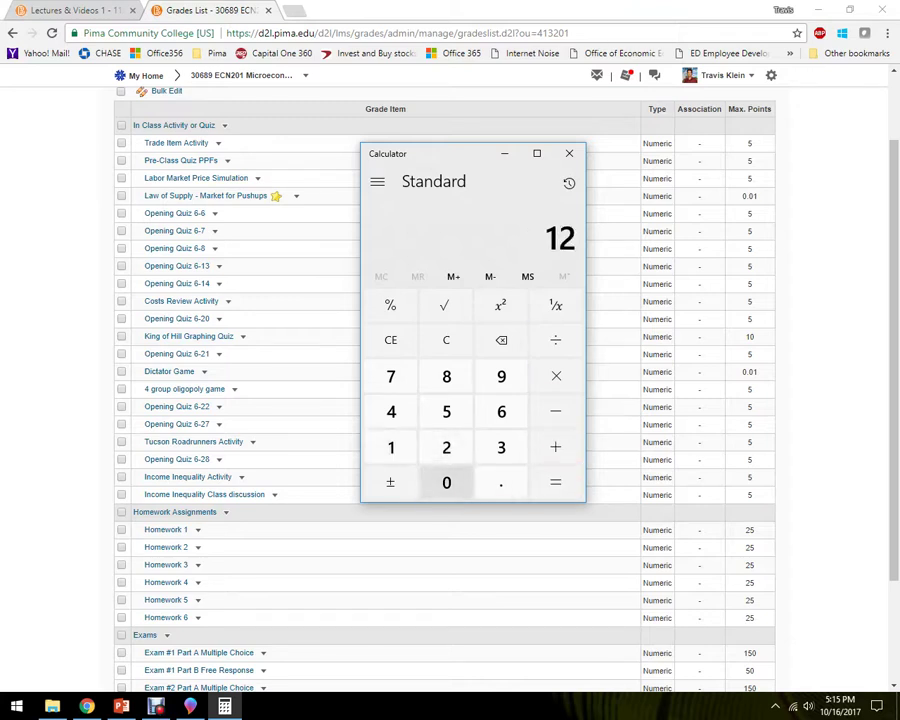
Step: Divide the 120 points earned by 140, giving about 0.857
{"action": "left_click", "coordinate": [446, 482]}
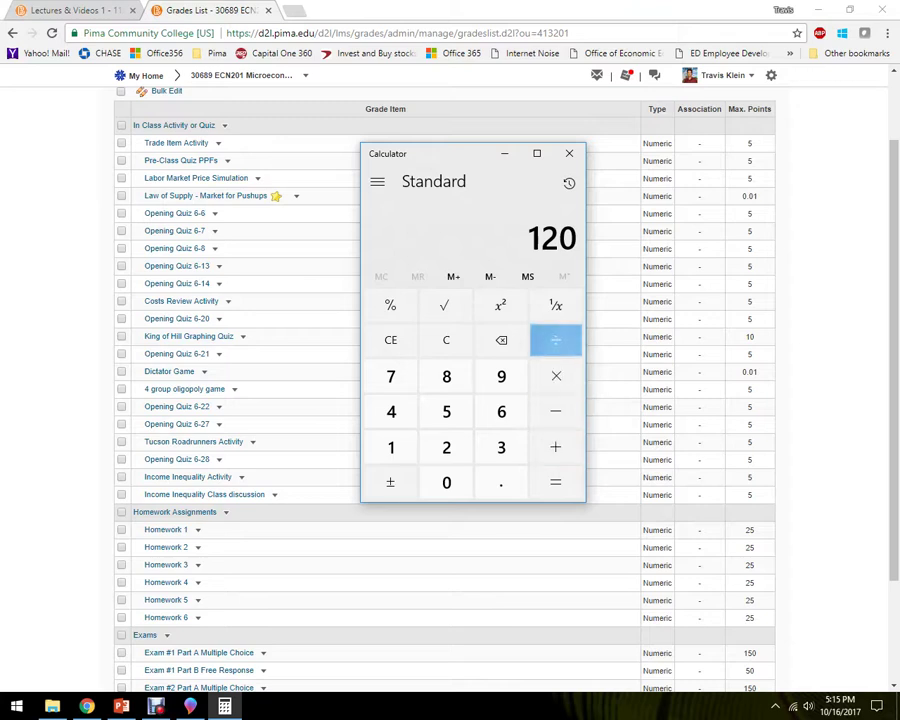
{"action": "left_click", "coordinate": [555, 340]}
{"action": "left_click", "coordinate": [391, 447]}
{"action": "left_click", "coordinate": [391, 411]}
{"action": "left_click", "coordinate": [446, 482]}
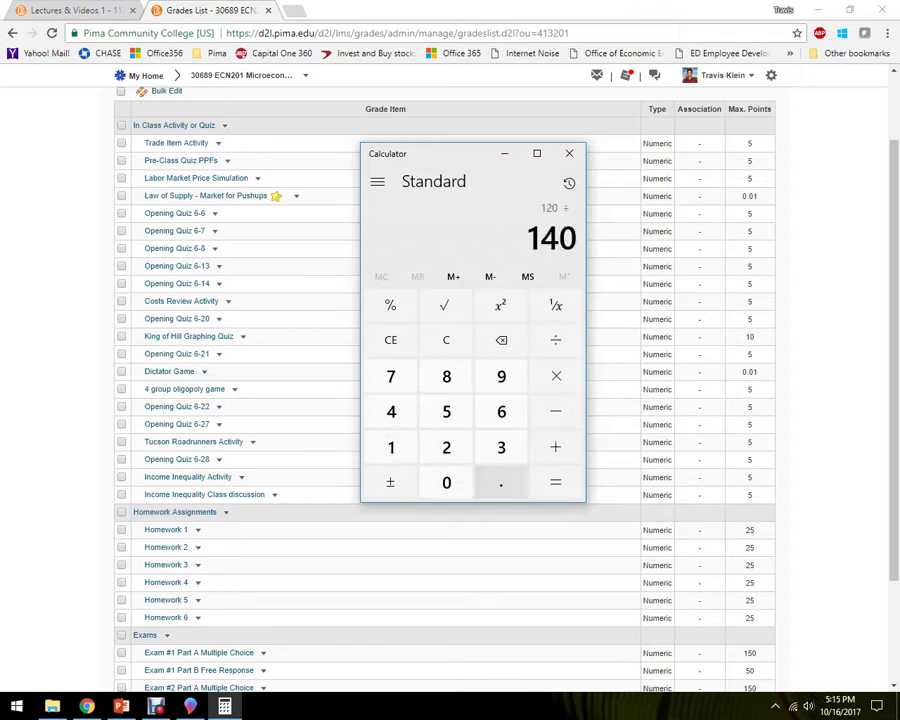
{"action": "left_click", "coordinate": [555, 482]}
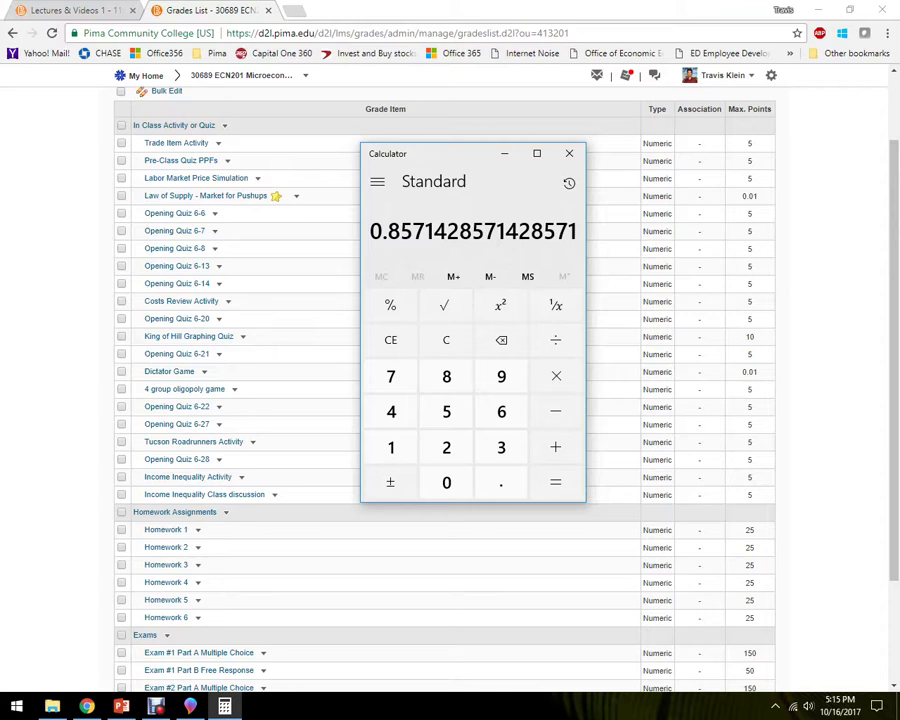
{"action": "left_click", "coordinate": [156, 706]}
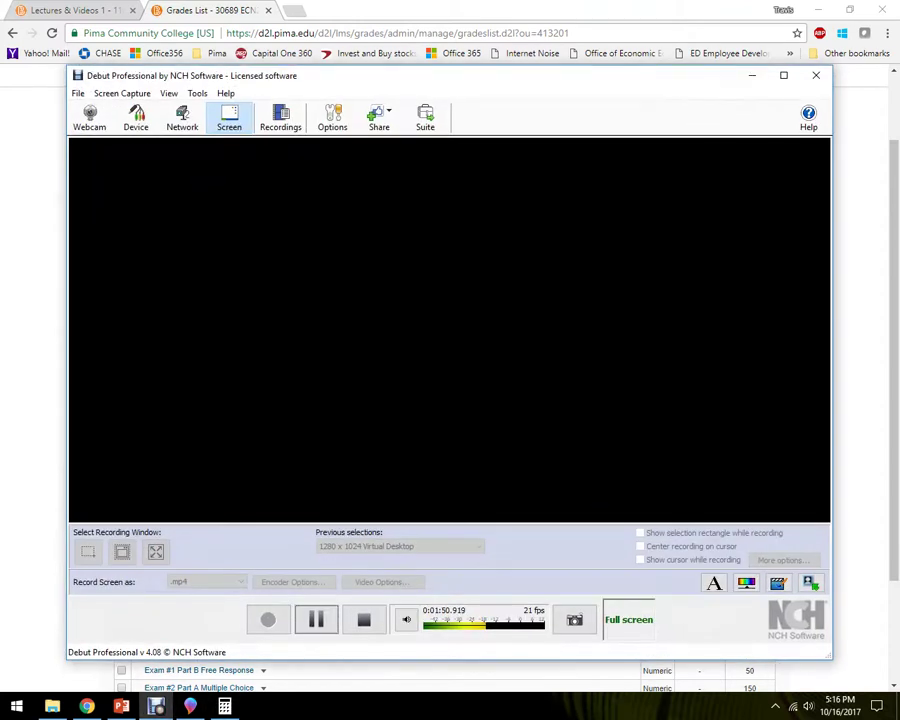